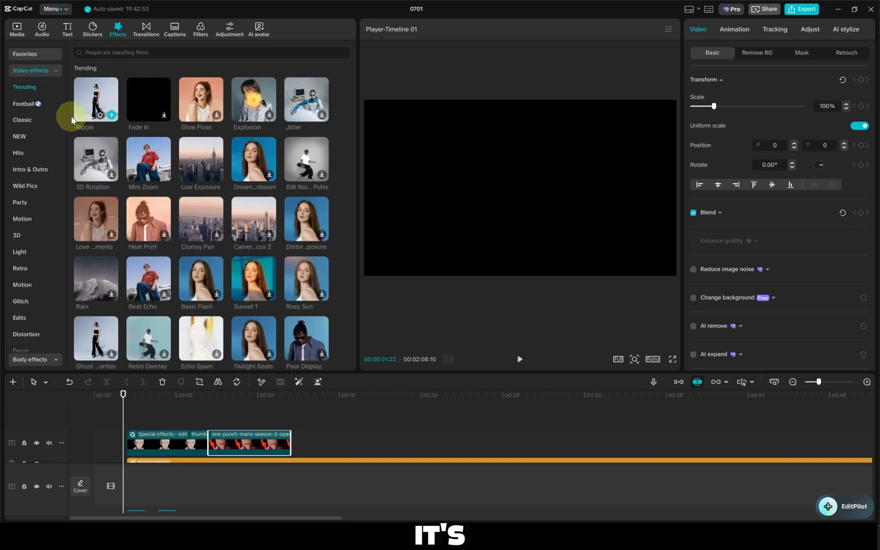
Browse the favorite effects and look through the video effects categories
left_click(39, 56)
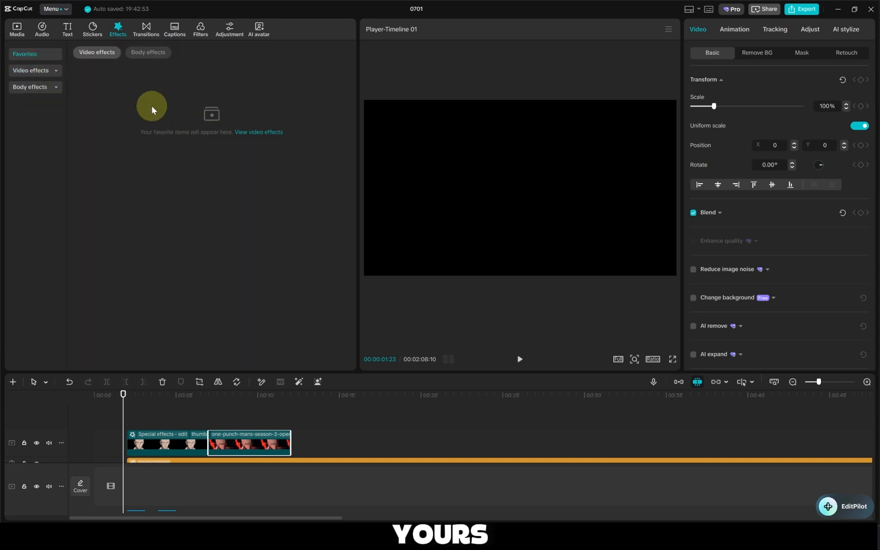
left_click(41, 71)
mouse_move(101, 124)
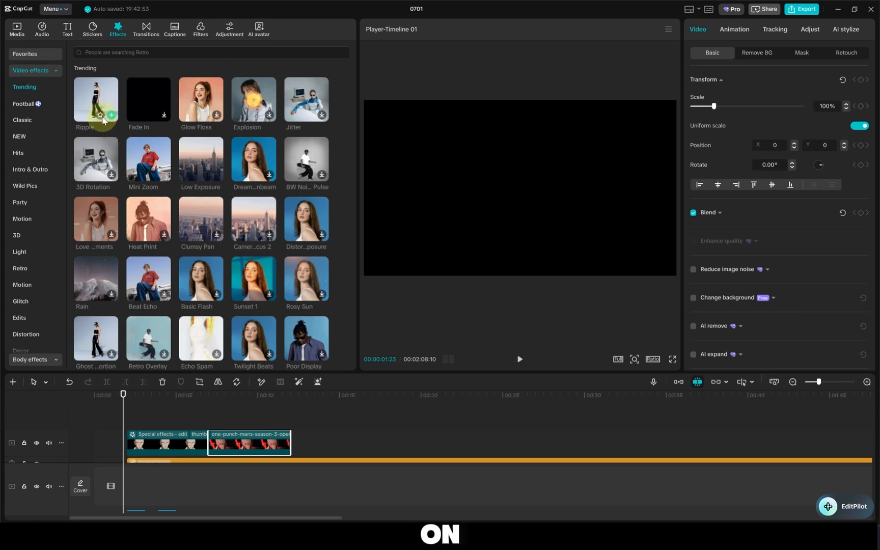
left_click(99, 116)
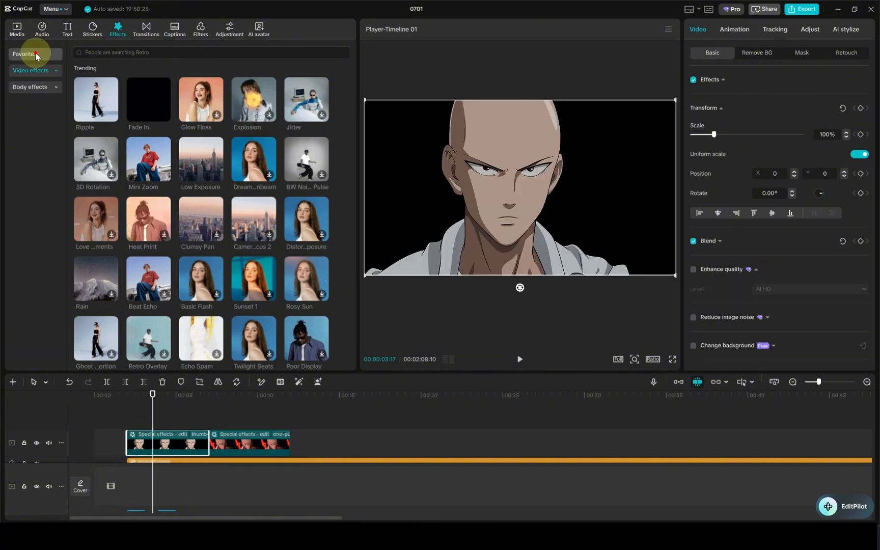
left_click(34, 54)
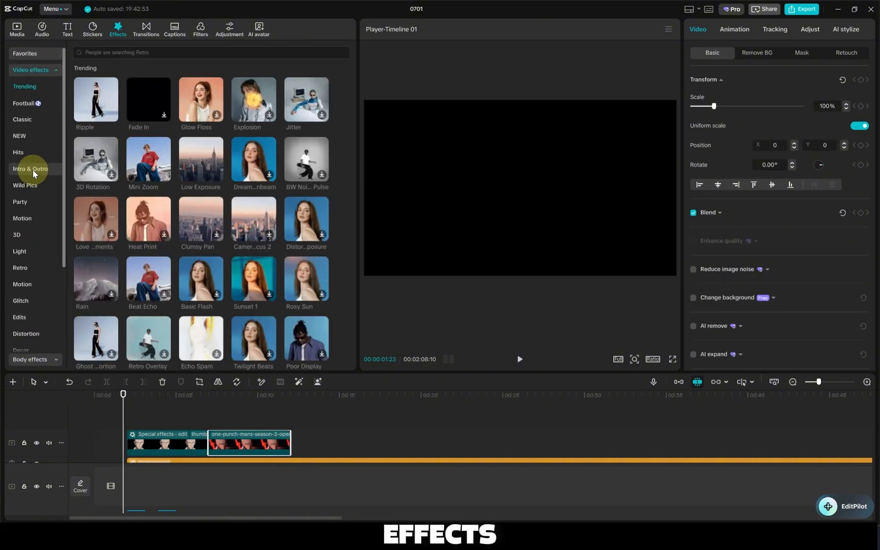
scroll(27, 136, "down", 3)
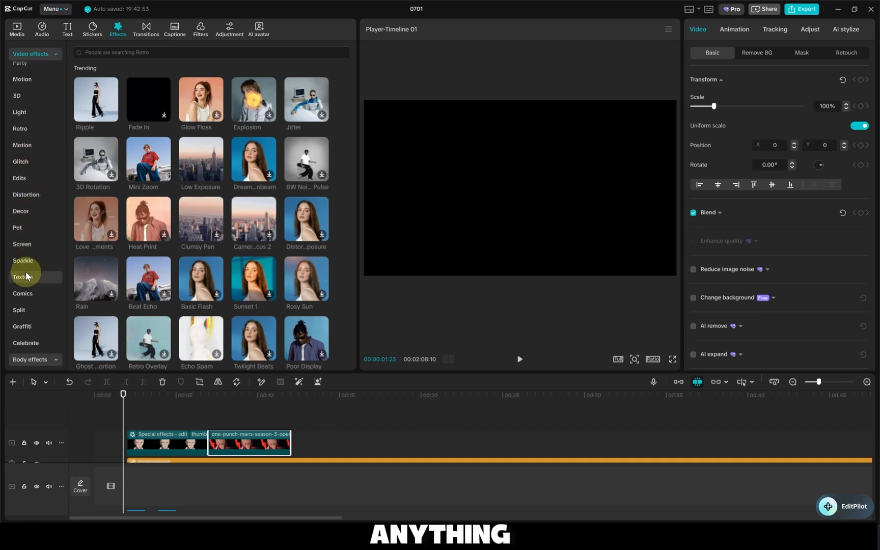
scroll(21, 188, "up", 3)
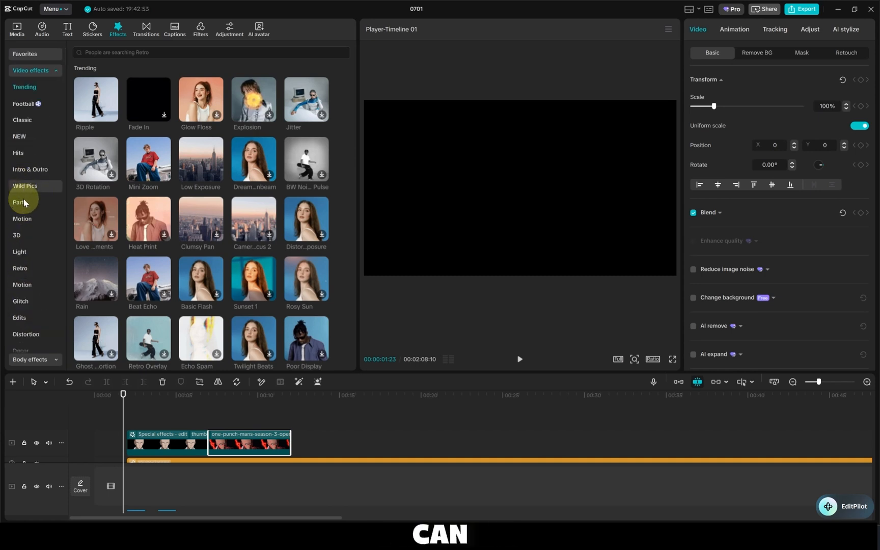
mouse_move(109, 102)
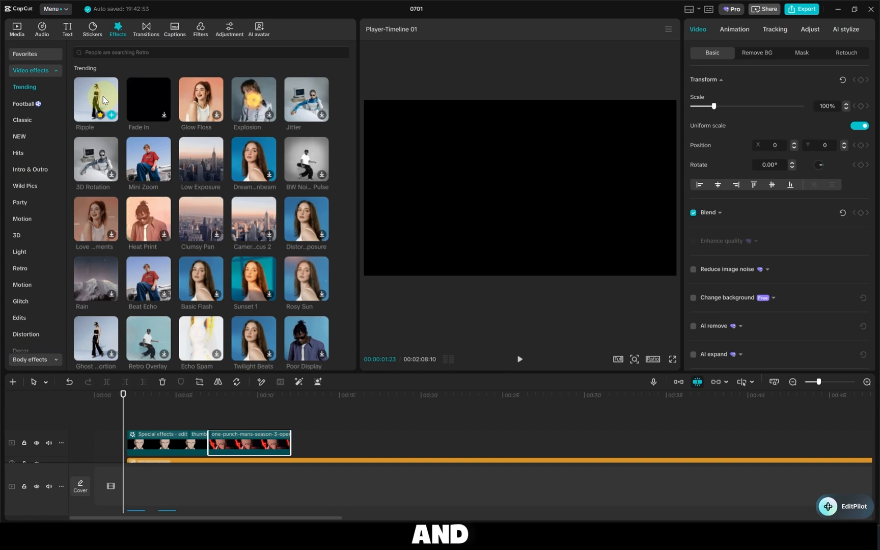
Move the playhead to the start of the first clip at 00:00:02:00 and display the trending body effects
left_click(124, 419)
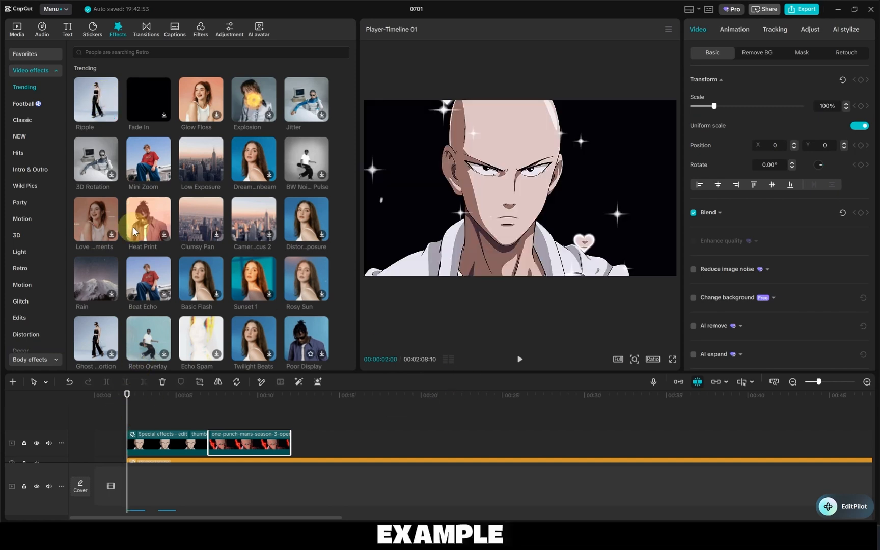
left_click(26, 68)
left_click(43, 88)
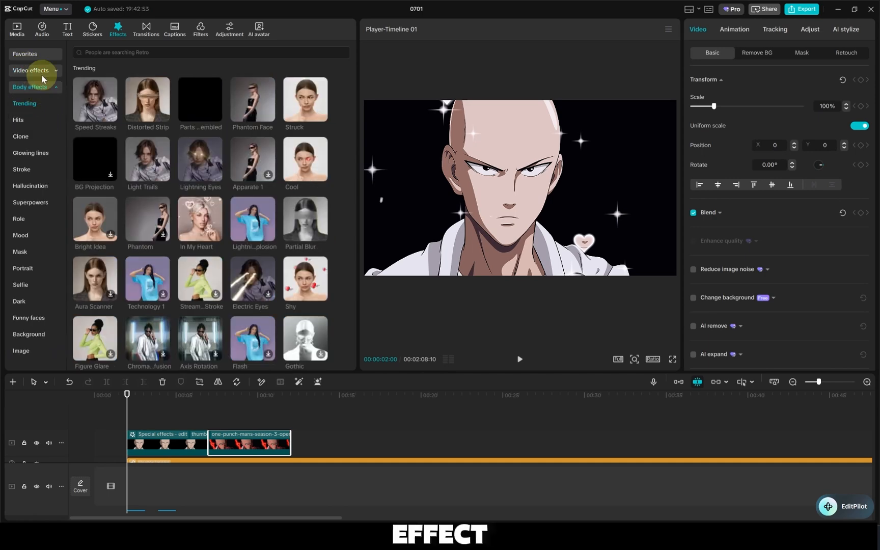
left_click(42, 75)
left_click(40, 75)
left_click(41, 87)
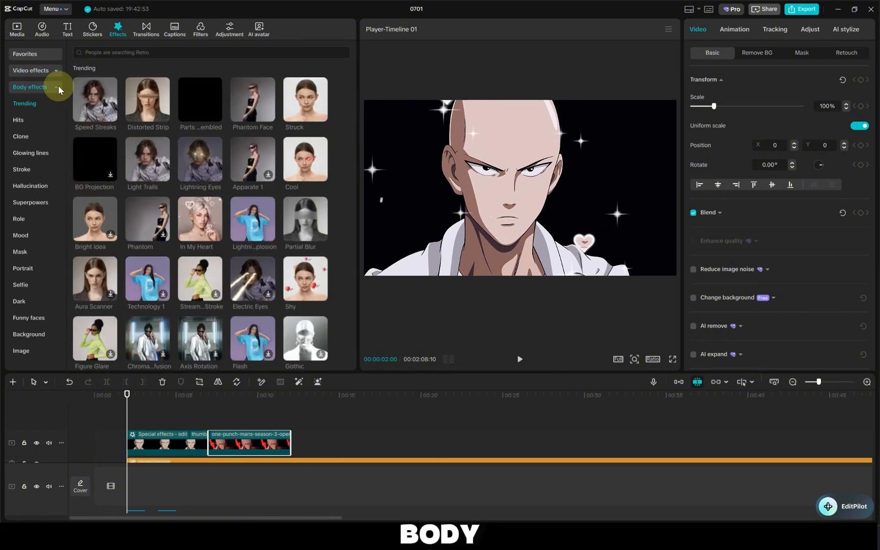
left_click(58, 87)
left_click(44, 77)
left_click(36, 88)
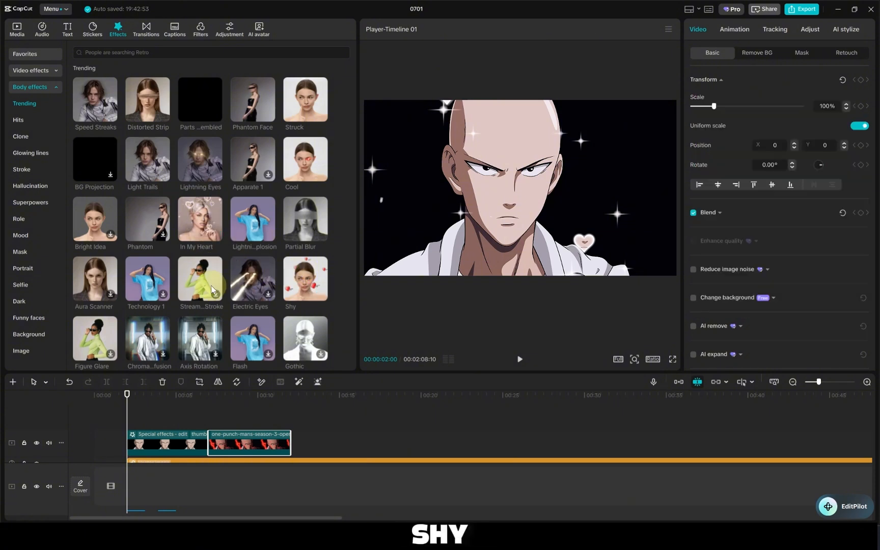
Play back the first clip to preview the effect already applied to it
scroll(180, 473, "down", 2)
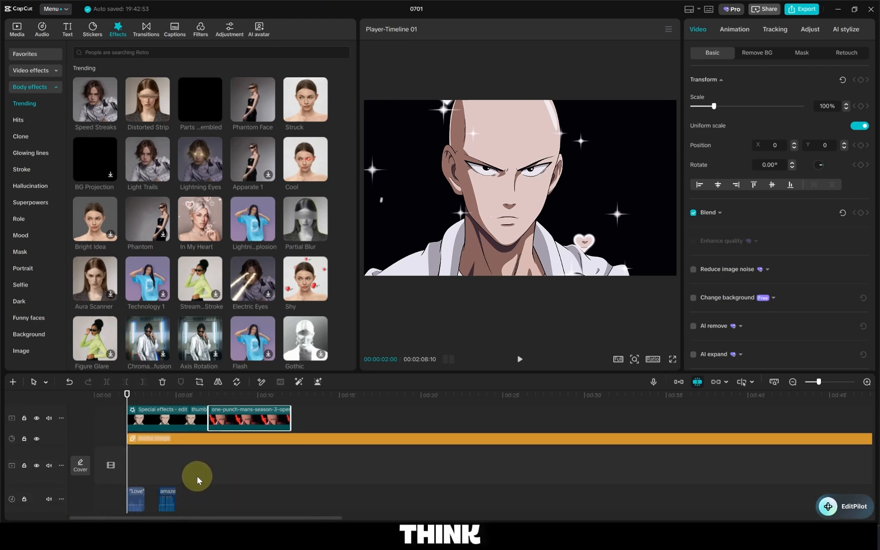
scroll(492, 416, "up", 2)
scroll(147, 458, "down", 3)
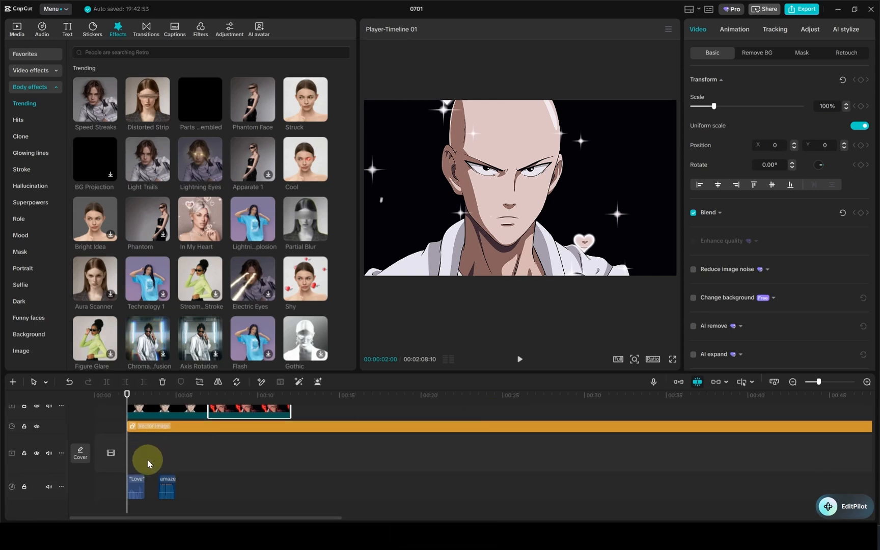
scroll(172, 468, "up", 2)
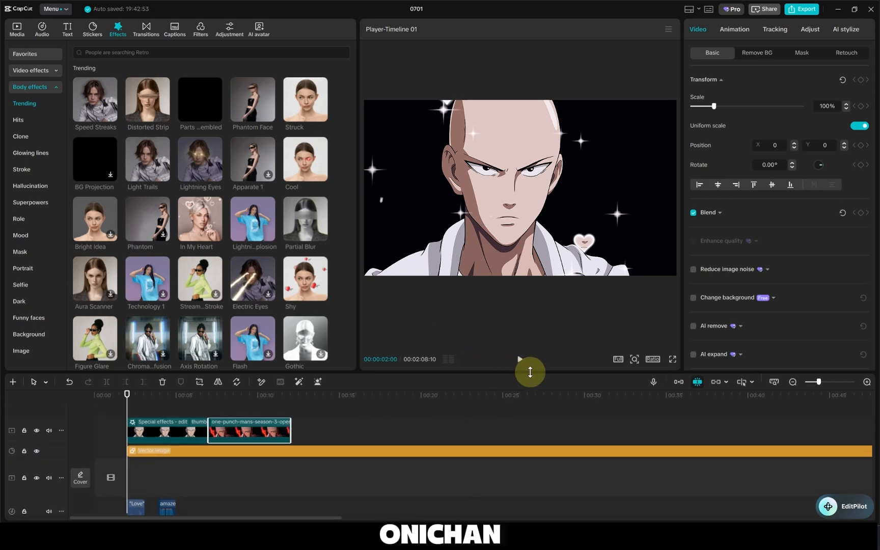
scroll(342, 447, "down", 2)
scroll(453, 424, "up", 2)
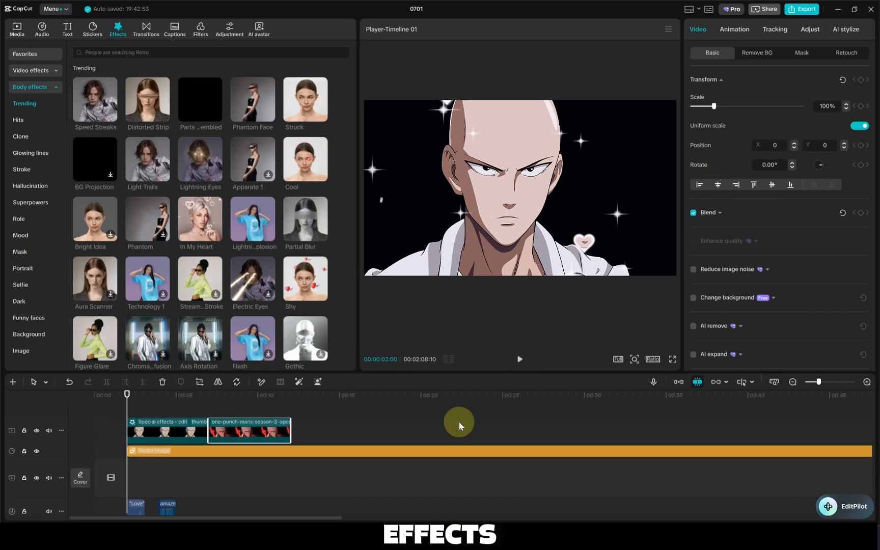
left_click(517, 367)
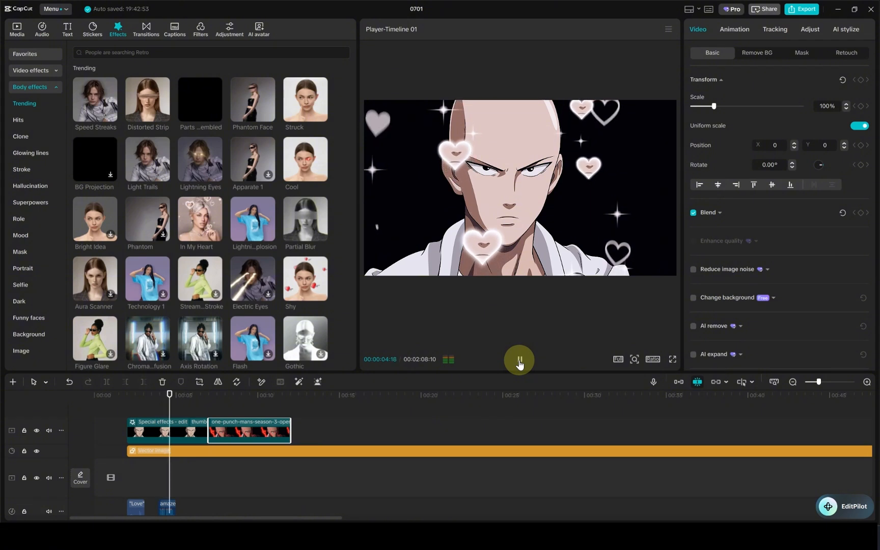
left_click(519, 362)
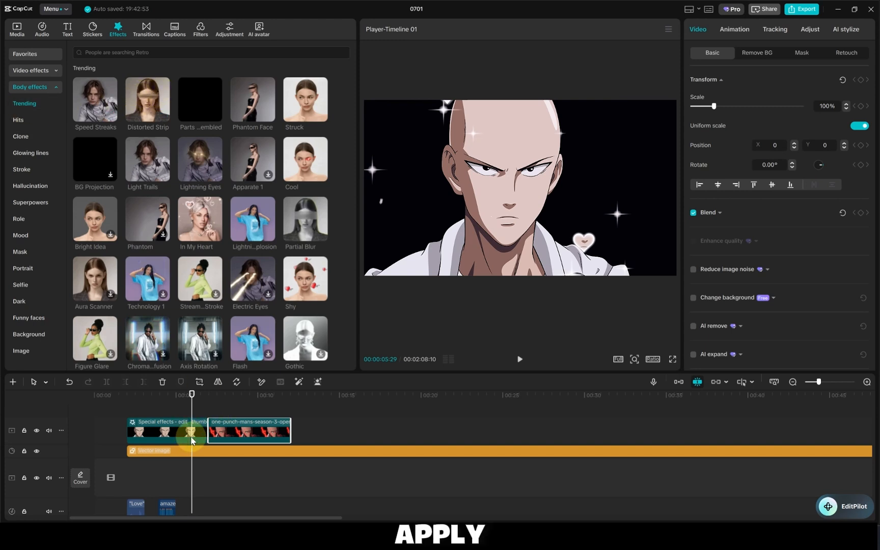
Delete the In My Heart effect from the first clip on the timeline
left_click(138, 424)
left_click(142, 440)
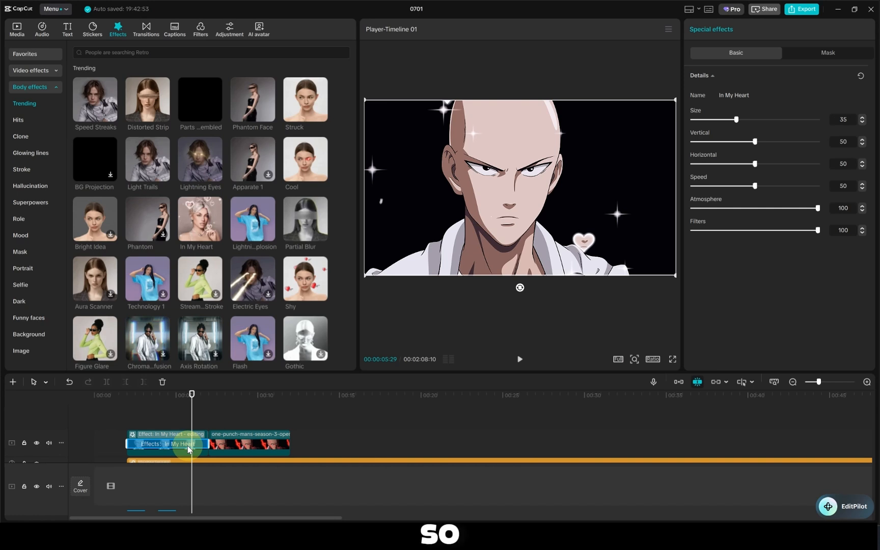
key("Delete")
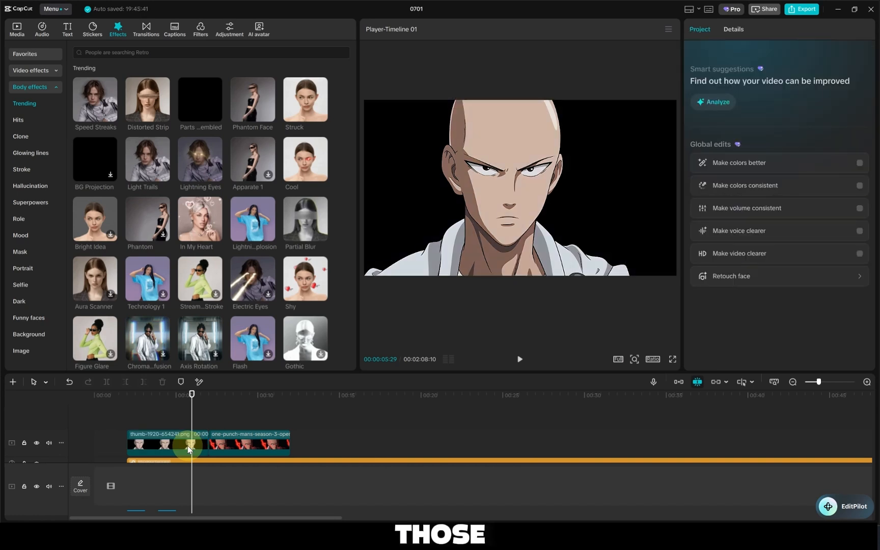
Apply the In My Heart body effect to the first clip with Size 45, Vertical 38, Horizontal 9 and Speed 73
left_click(162, 441)
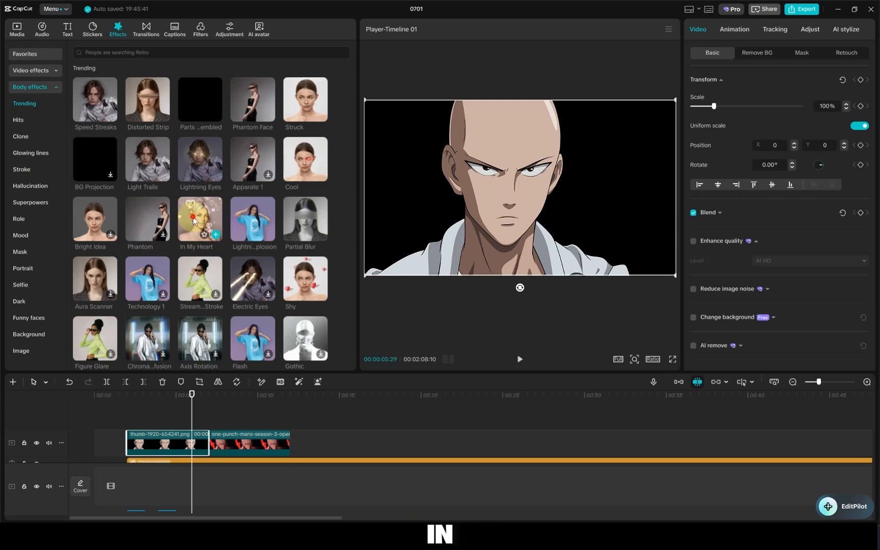
left_click_drag(194, 220, 148, 442)
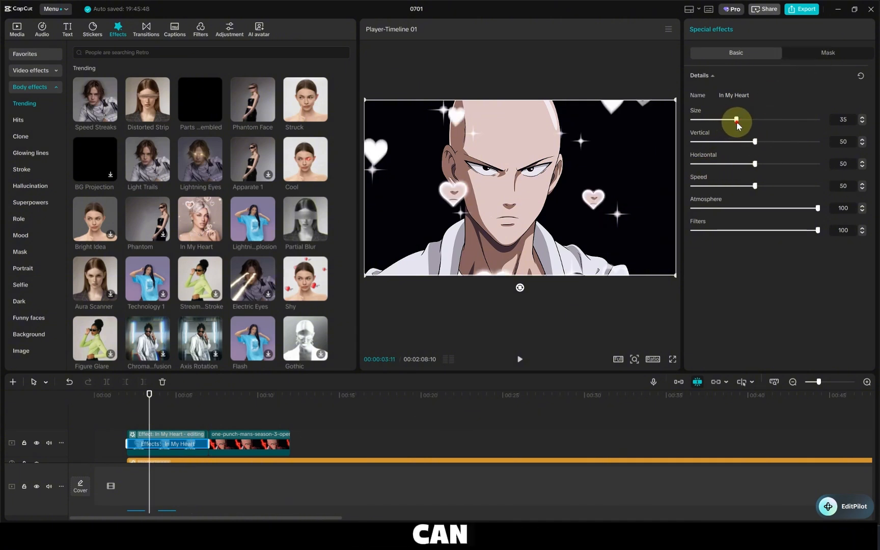
left_click_drag(737, 120, 784, 178)
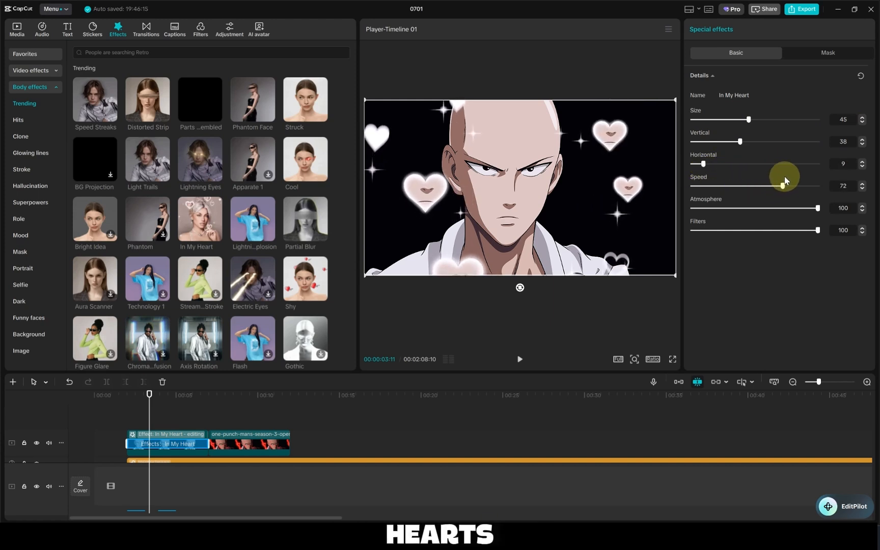
mouse_move(814, 212)
left_mouse_down()
mouse_move(727, 212)
mouse_move(821, 215)
left_mouse_up()
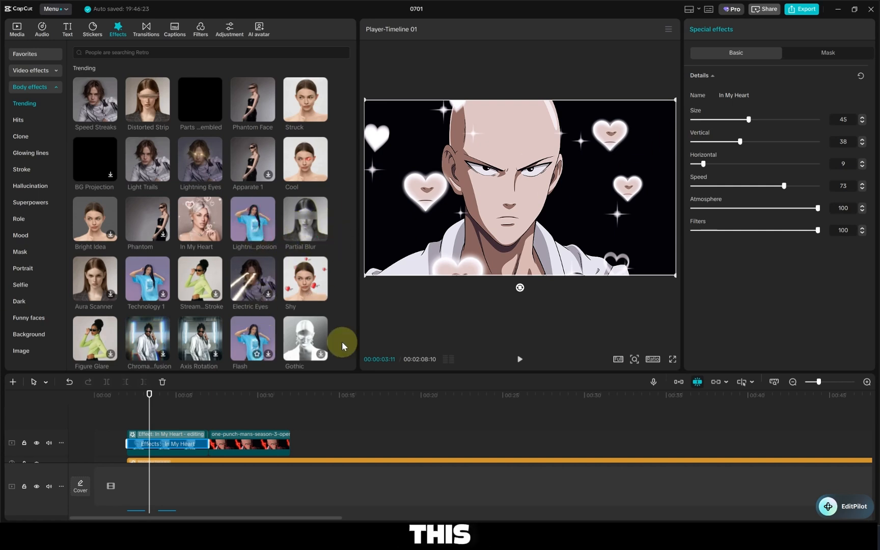
Play back the first clip from near its start to preview the customized heart effect
left_click_drag(148, 405, 131, 411)
left_click(520, 359)
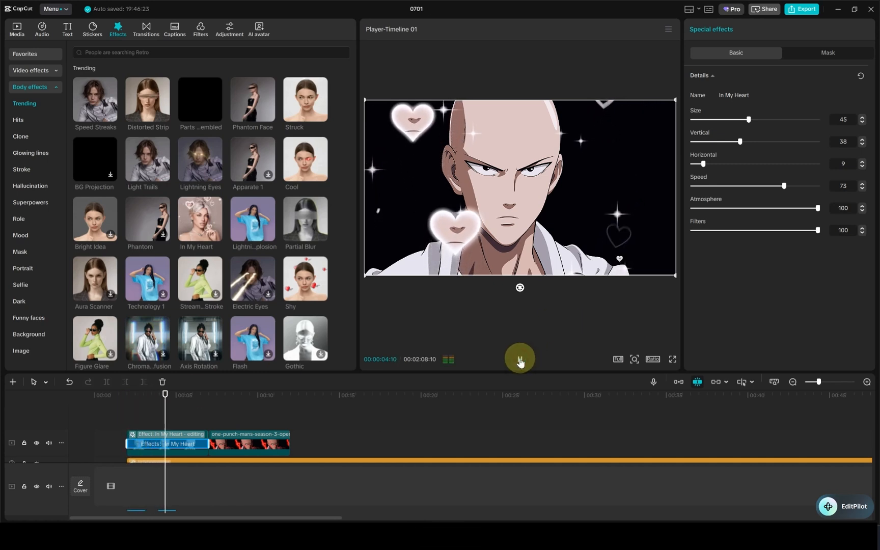
left_click(520, 359)
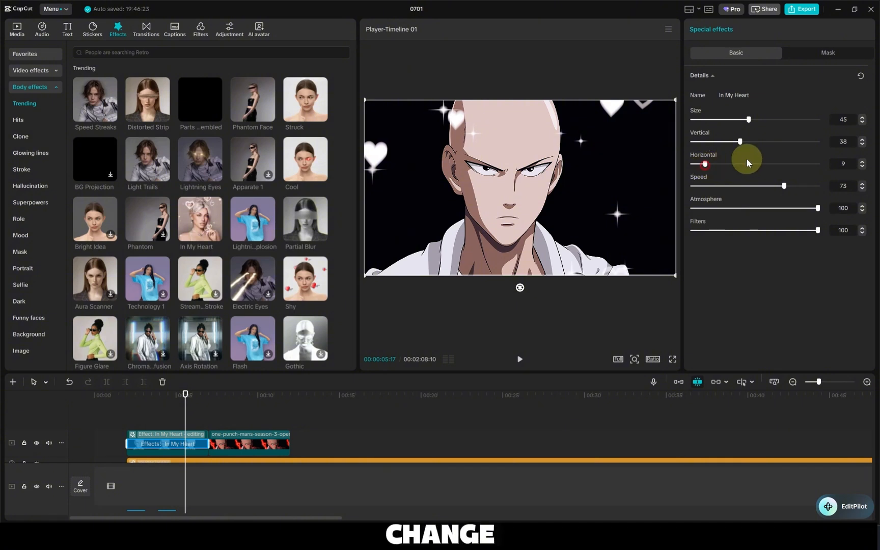
Set the In My Heart effect's Size to 76, Vertical to 77, Horizontal to 66 and Atmosphere to 58
left_click(776, 164)
left_click_drag(741, 143, 789, 117)
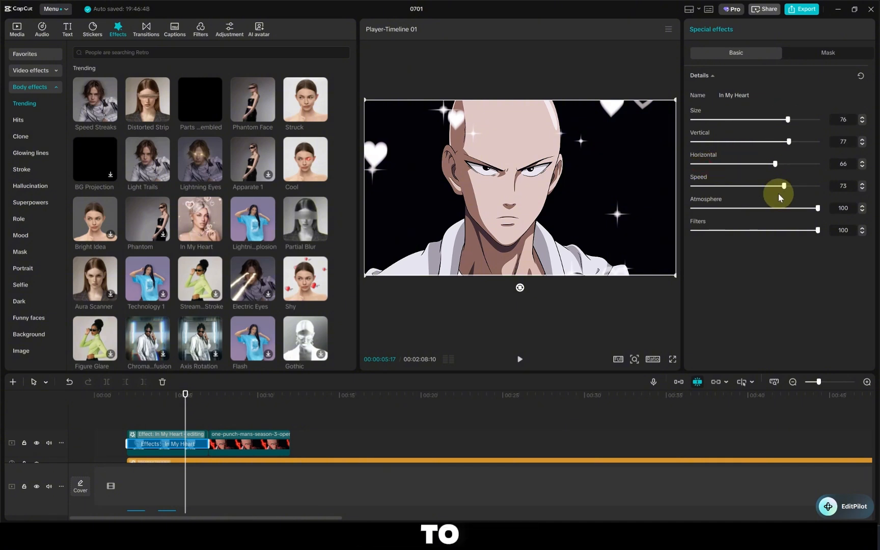
left_click_drag(801, 209, 763, 213)
Return the playhead to the start of the first clip and preview the new In My Heart settings
left_click_drag(185, 421, 127, 415)
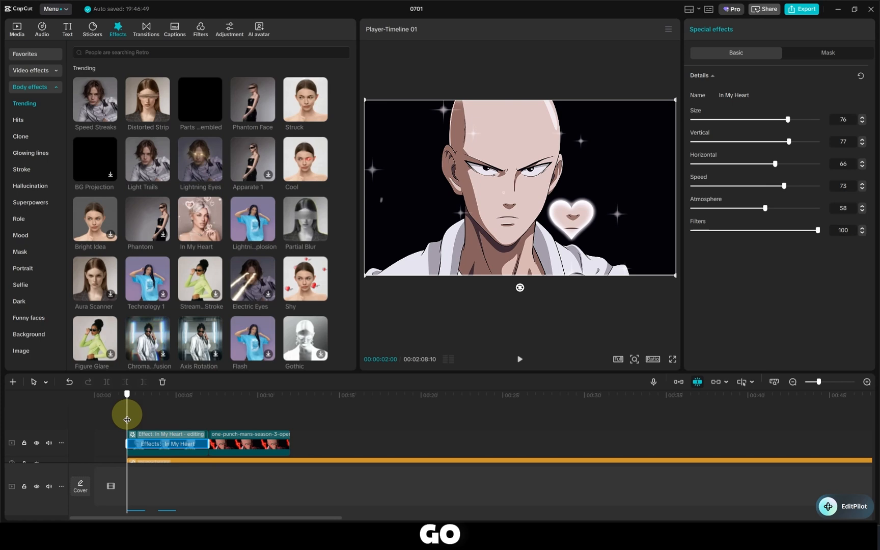
left_click(519, 360)
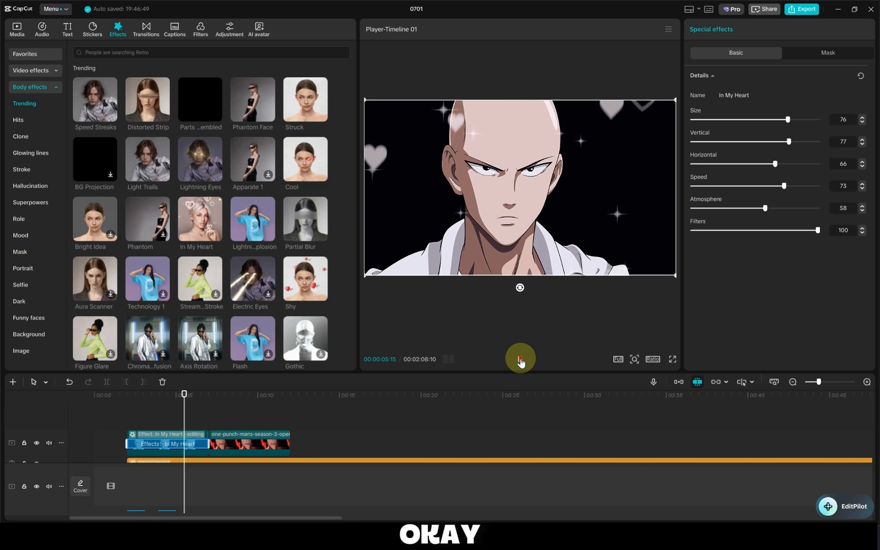
left_click(520, 360)
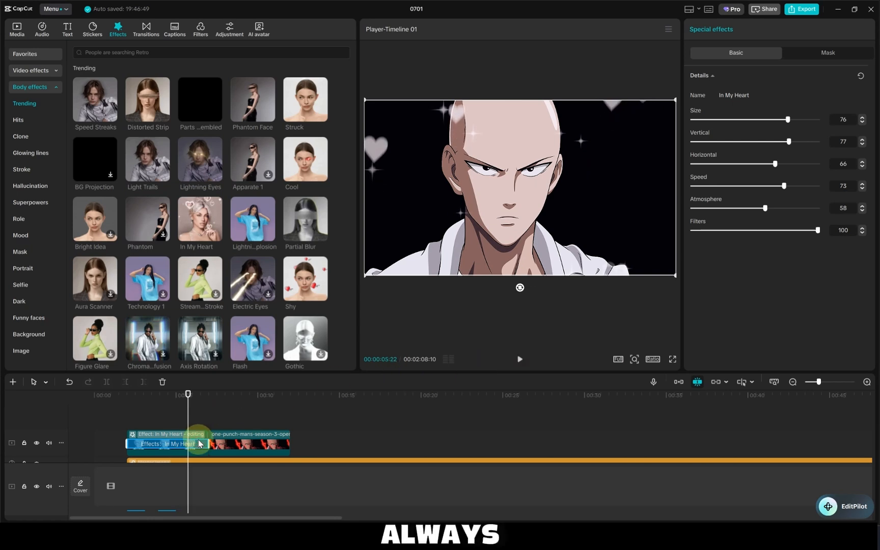
Replace the In My Heart effect on the first clip with Chroma Diffusion and preview it from the clip's start
key("Delete")
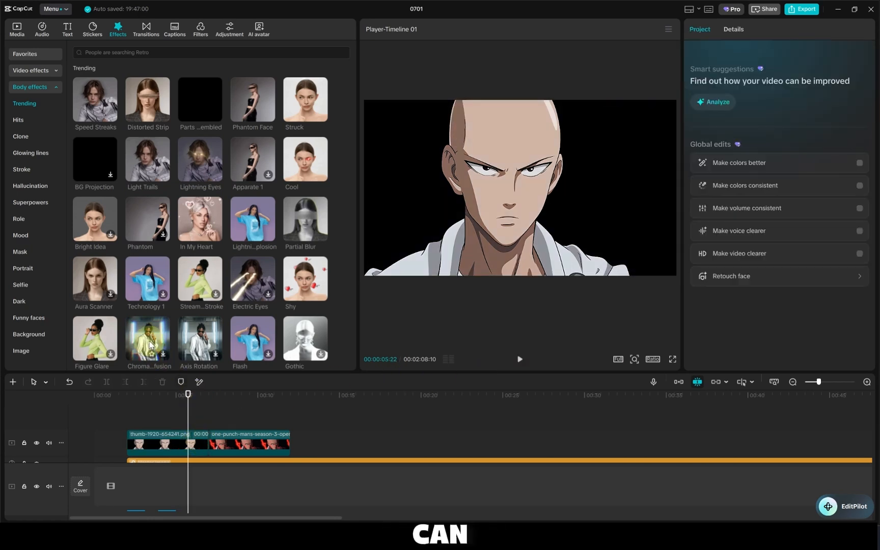
left_click_drag(148, 339, 165, 436)
left_click_drag(189, 401, 126, 411)
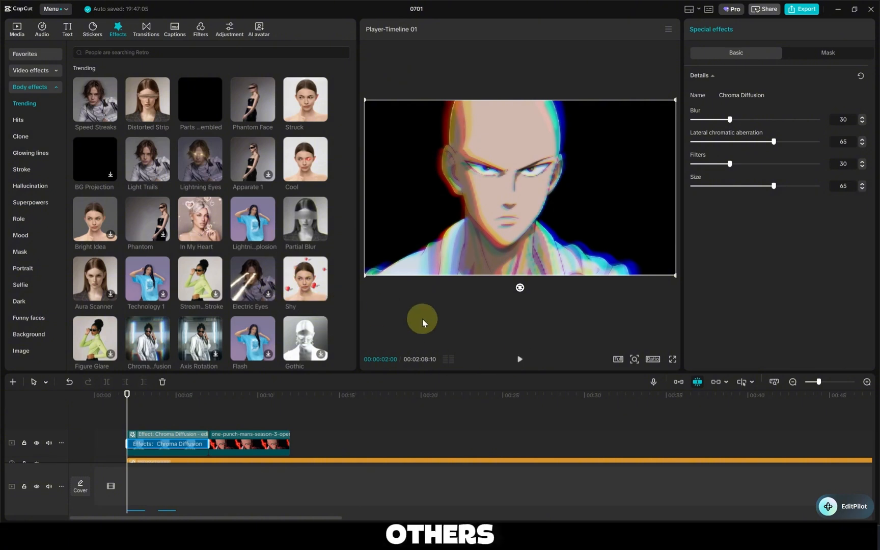
left_click(520, 359)
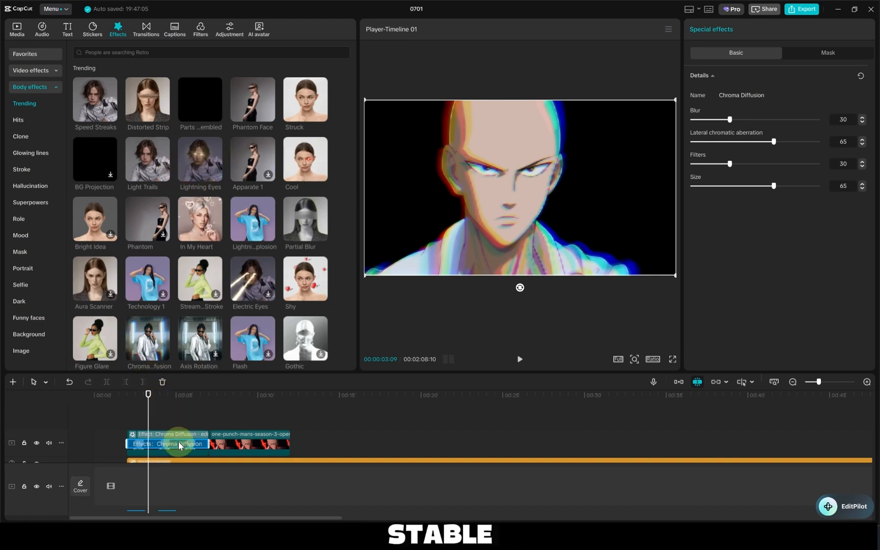
Replace Chroma Diffusion on the first clip with the Lightning Eyes body effect and return the playhead to the clip's start
key("Delete")
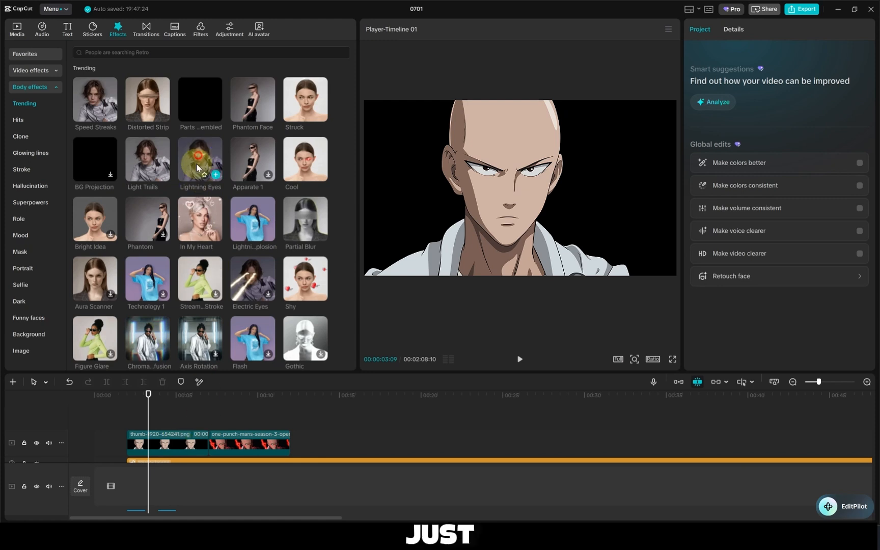
left_click_drag(196, 163, 144, 442)
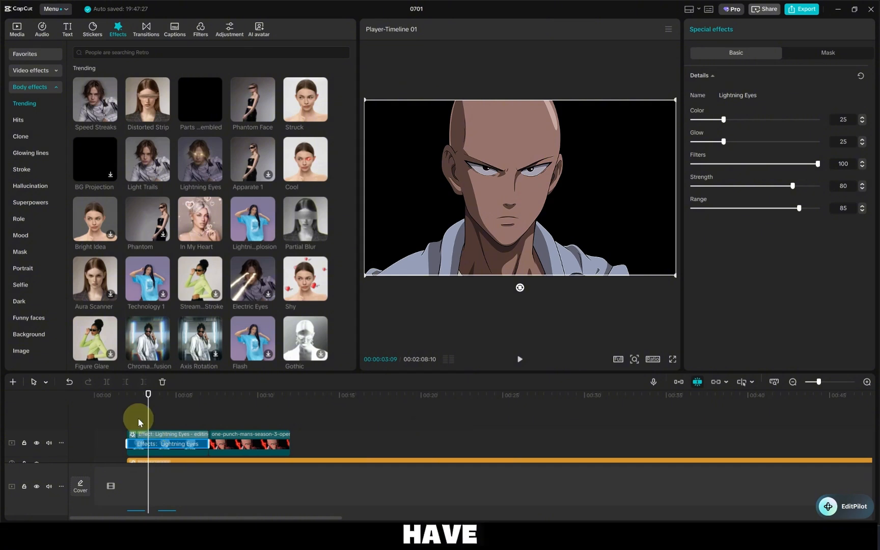
left_click_drag(149, 421, 127, 419)
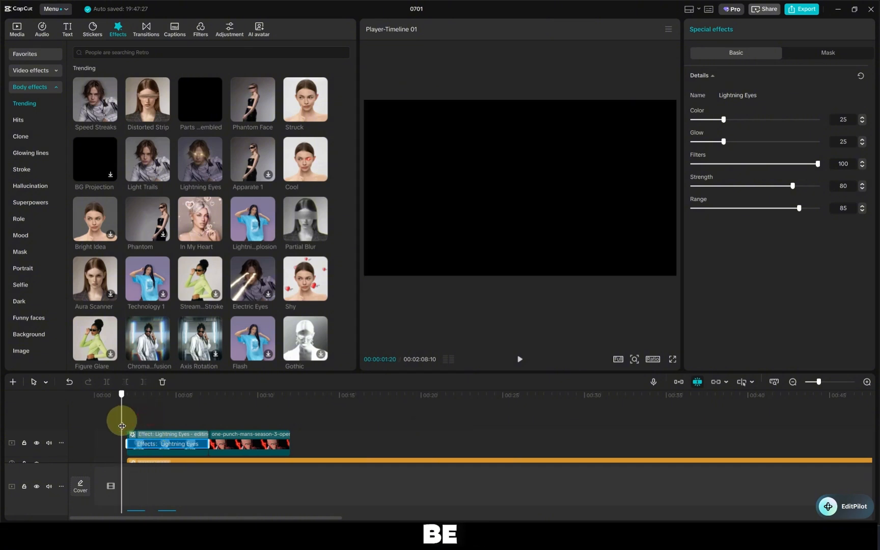
Preview the Lightning Eyes effect on the first clip and raise its Color value
left_click(520, 360)
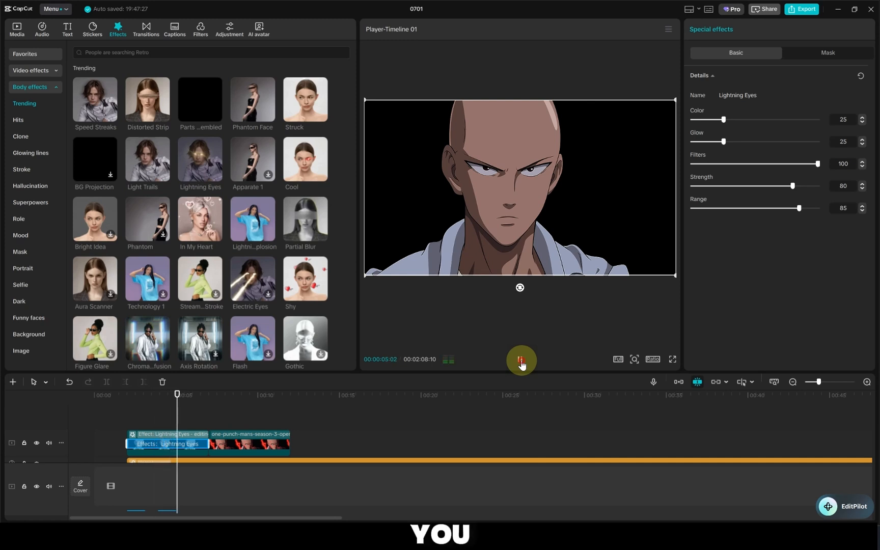
left_click(520, 361)
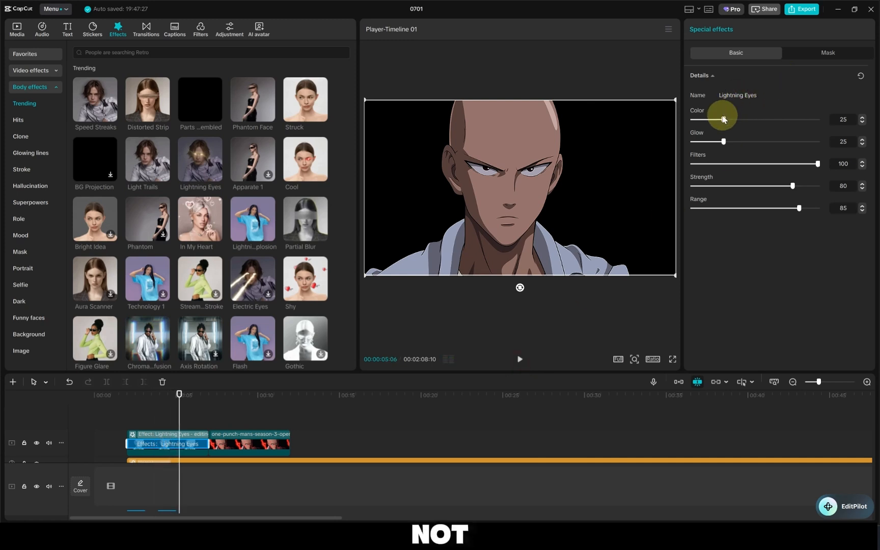
left_click_drag(724, 119, 737, 119)
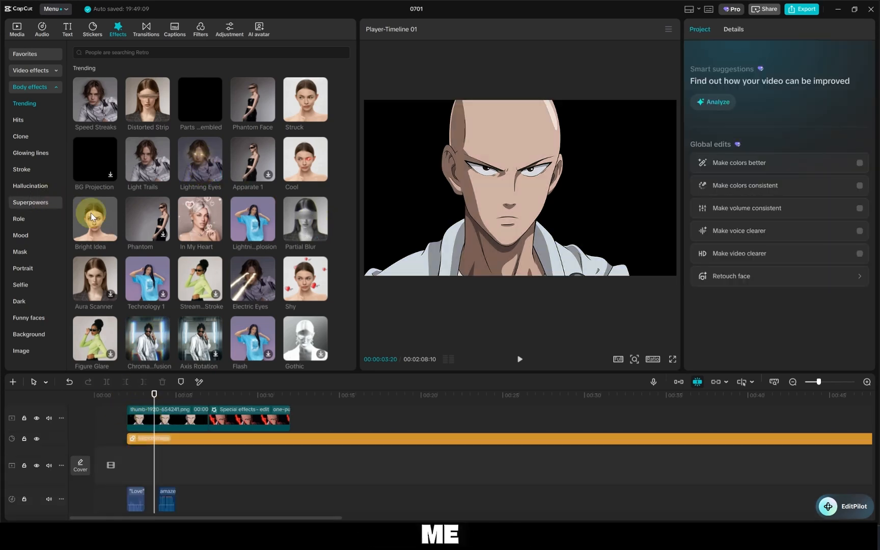
Apply the Bright Idea body effect to the first clip, show its basic settings and preview it
left_click_drag(91, 213, 127, 413)
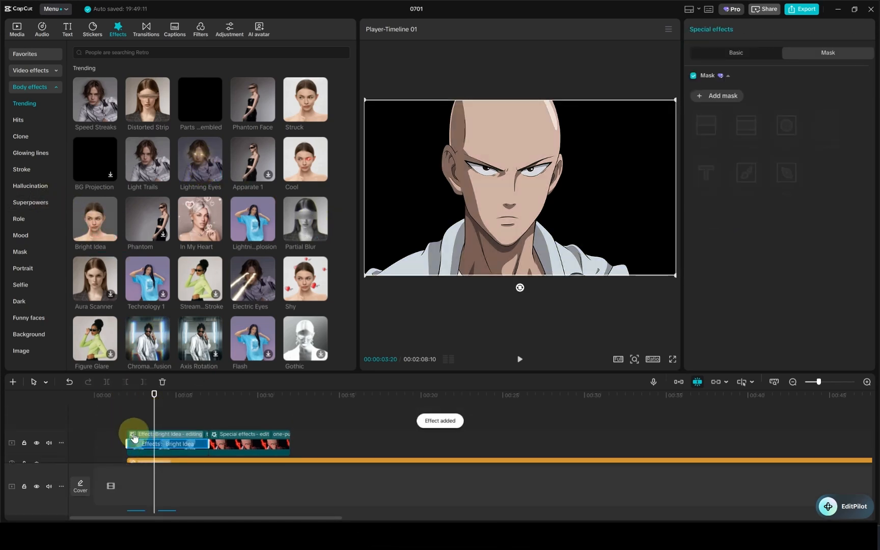
left_click(740, 52)
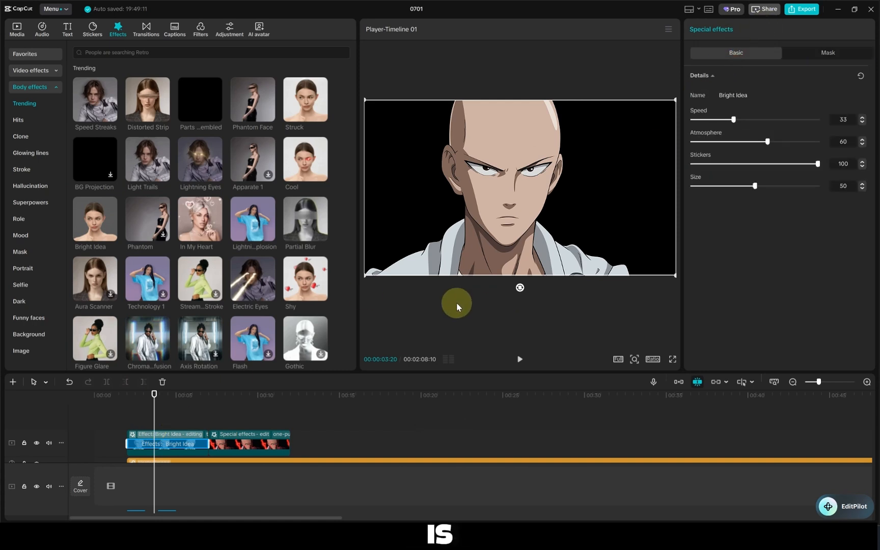
left_click(186, 417)
left_click(519, 359)
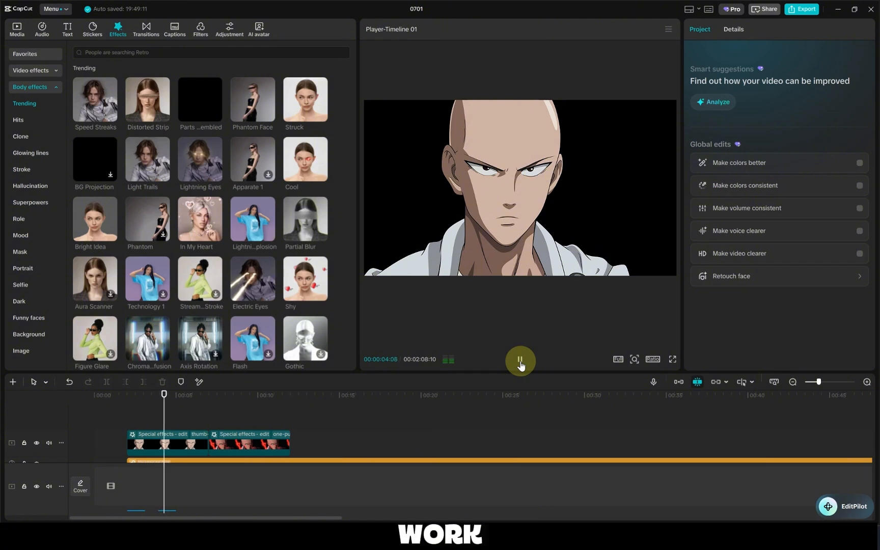
left_click(519, 361)
Add a rectangle mask to the Bright Idea effect and move it off the face toward the frame's left side
left_click(165, 440)
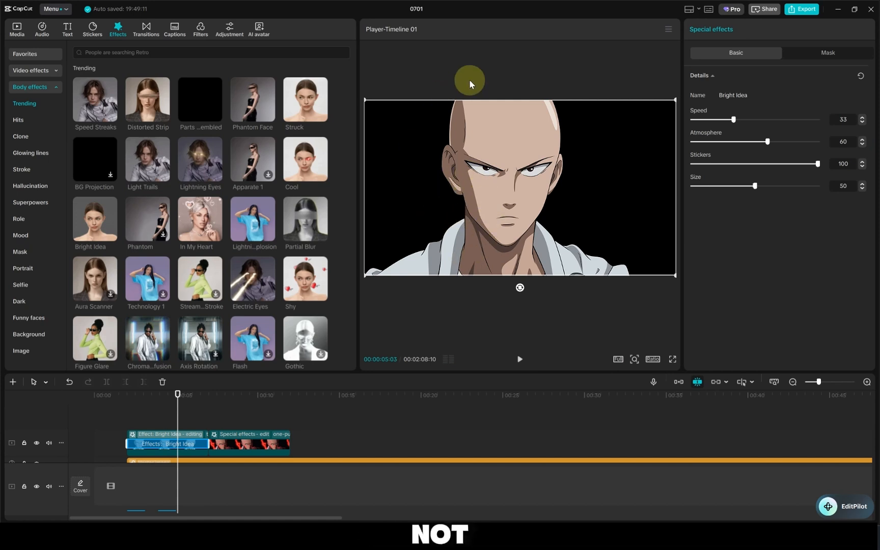
left_click(824, 60)
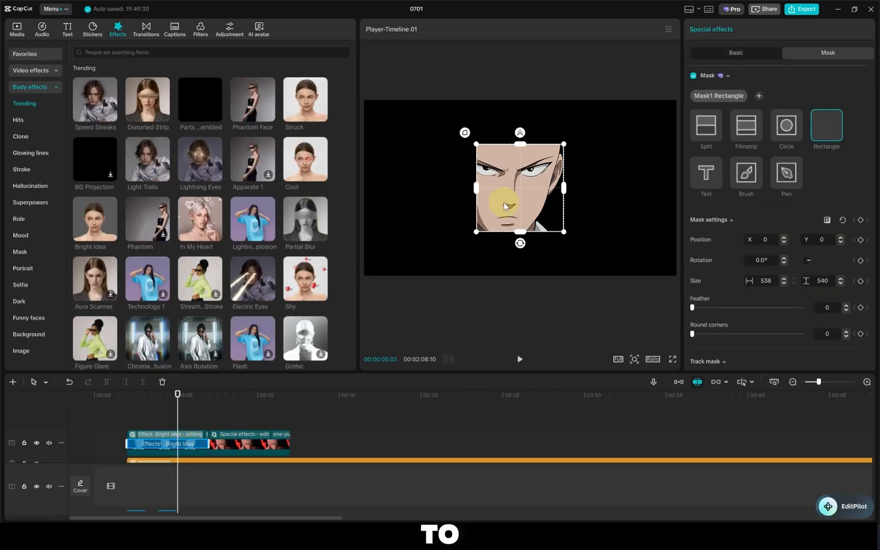
left_click_drag(505, 205, 388, 186)
left_click(145, 430)
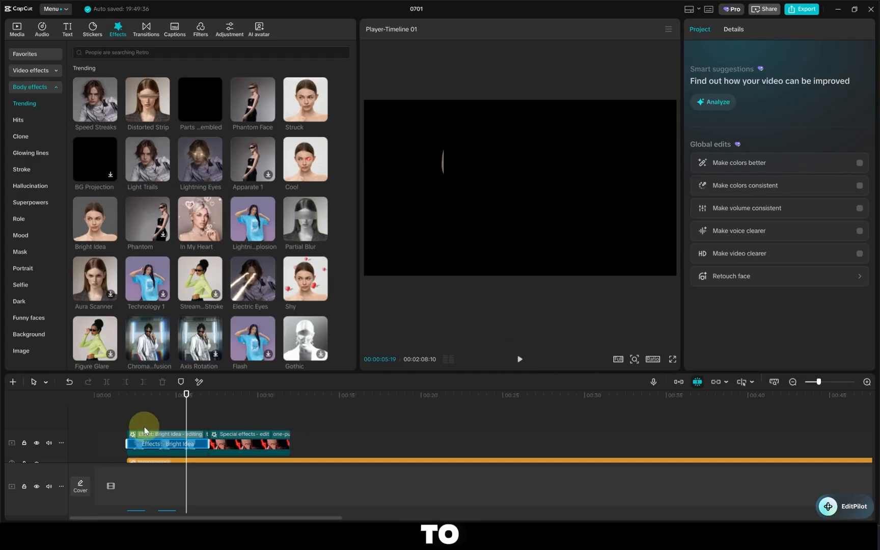
Replace Bright Idea on the first clip with the Ripple video effect and preview it from the clip's start
left_click(185, 447)
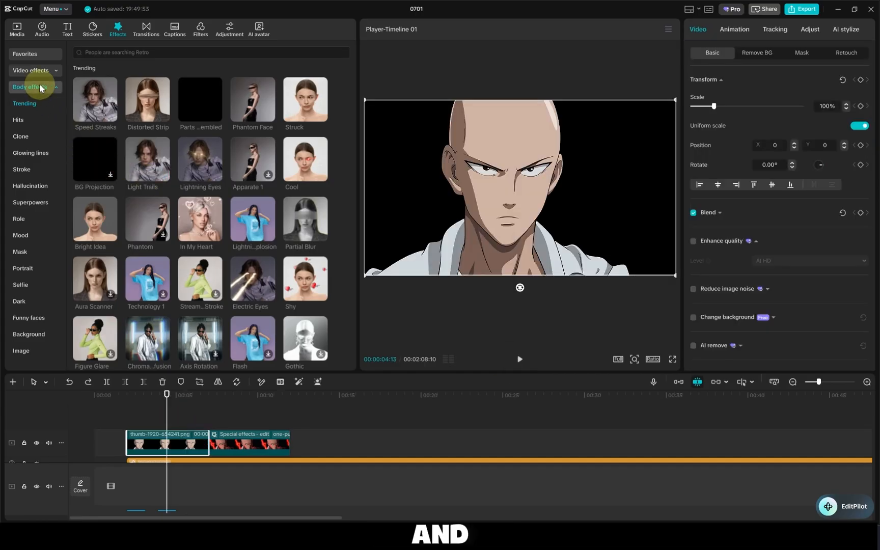
left_click(39, 72)
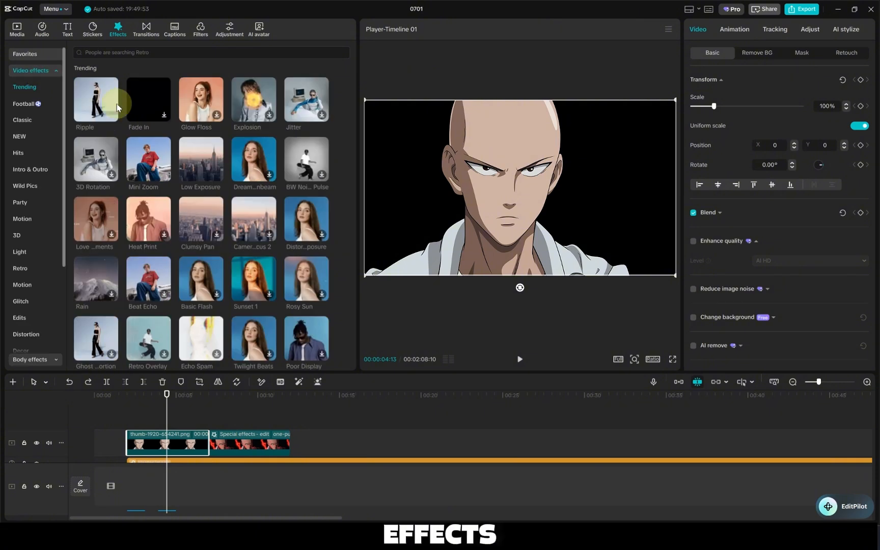
left_click_drag(95, 89, 143, 440)
left_click(126, 413)
left_click(511, 322)
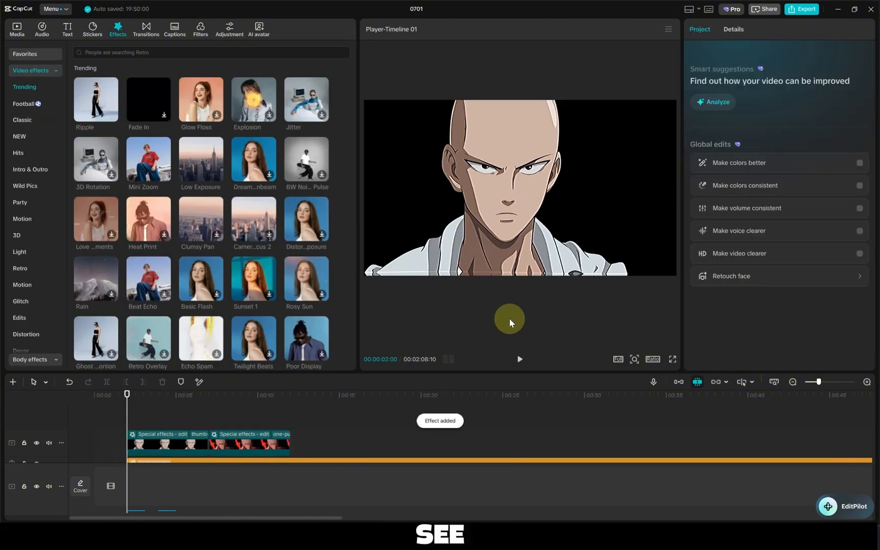
left_click(520, 359)
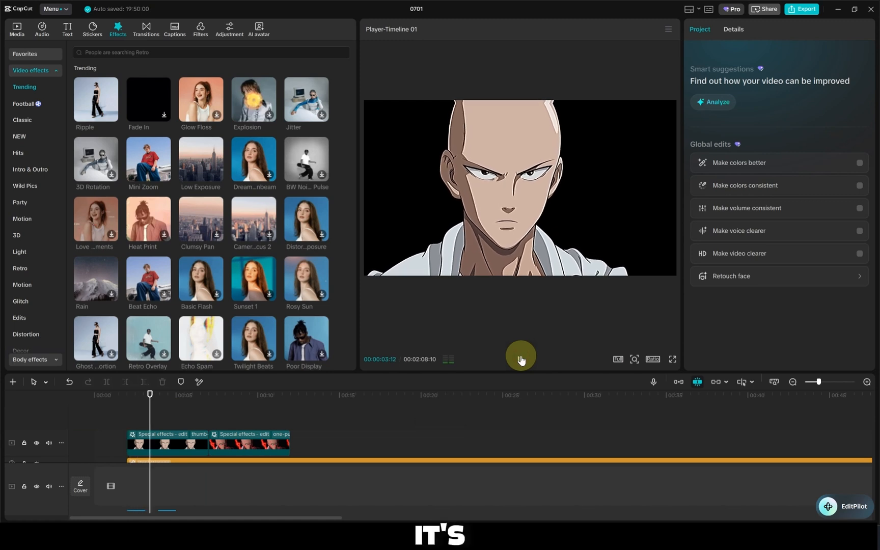
left_click(520, 359)
Mute the audio track below the video tracks
left_click(168, 446)
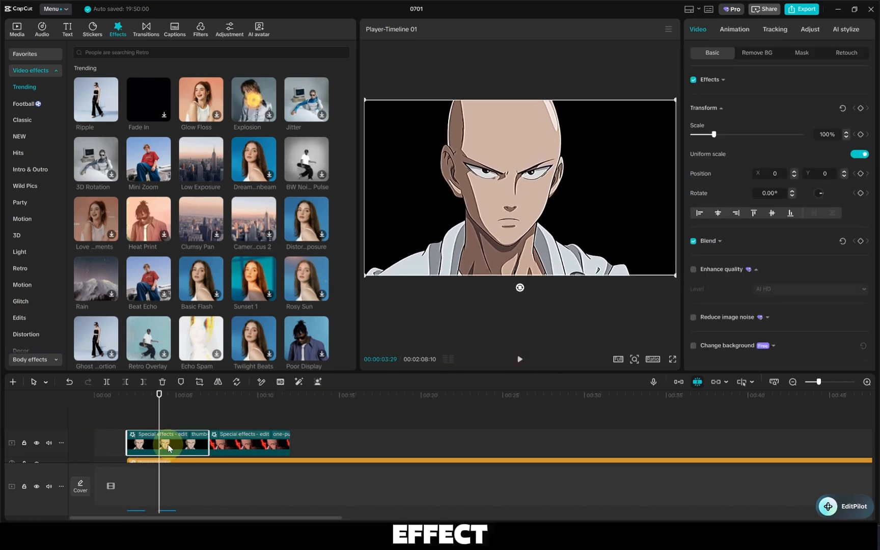
scroll(166, 449, "down", 2)
left_click(51, 501)
scroll(175, 479, "up", 2)
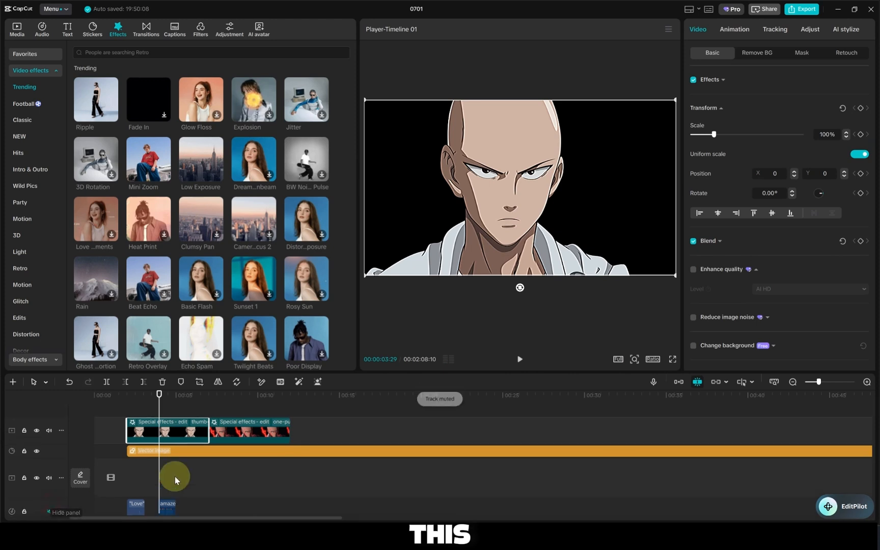
Replace Ripple on the first clip with the Mini Zoom video effect and preview it
left_click(131, 434)
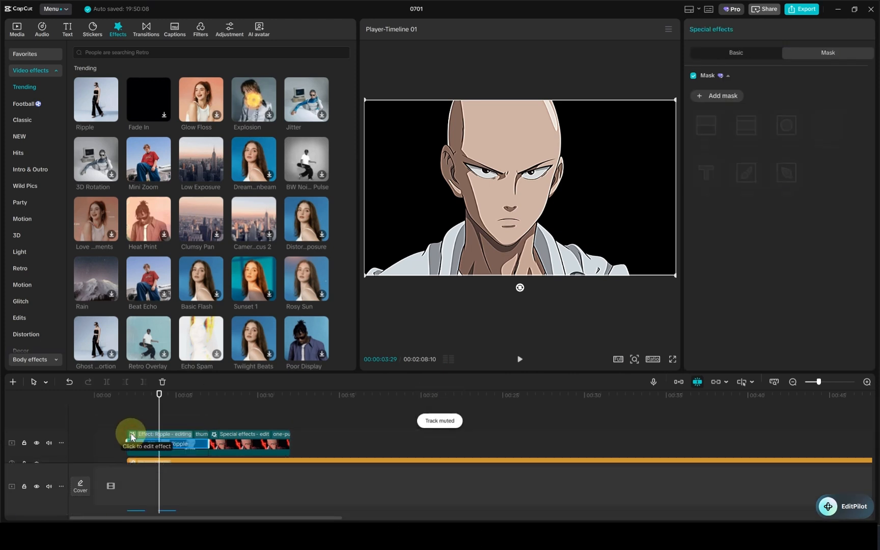
key("Delete")
left_click_drag(158, 174, 143, 442)
left_click(137, 410)
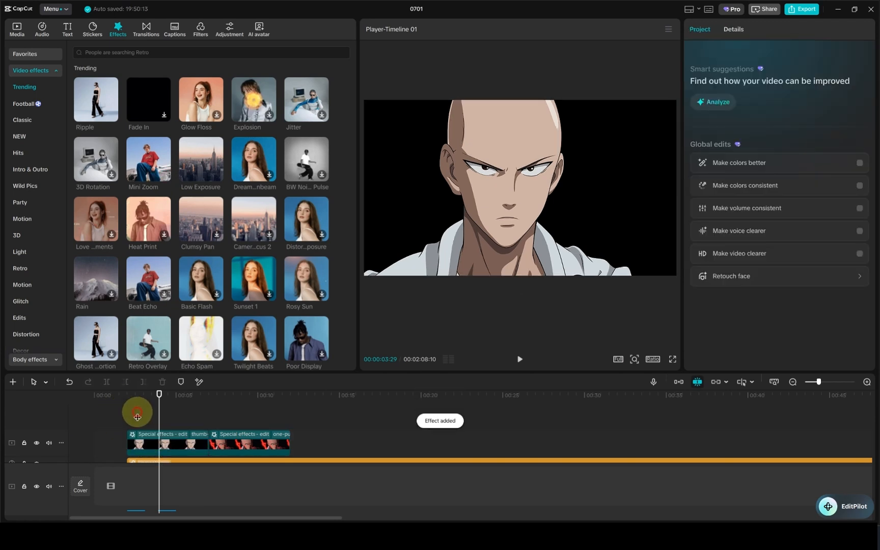
left_click(519, 359)
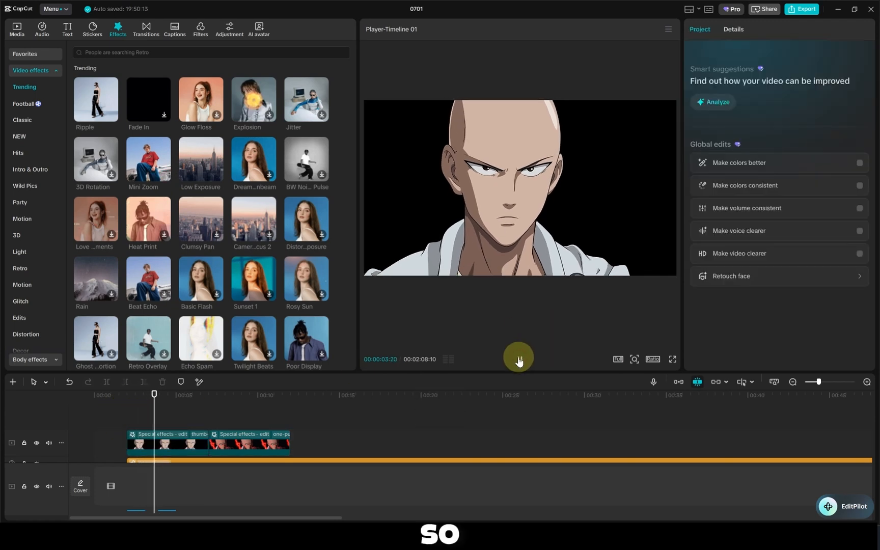
left_click(519, 360)
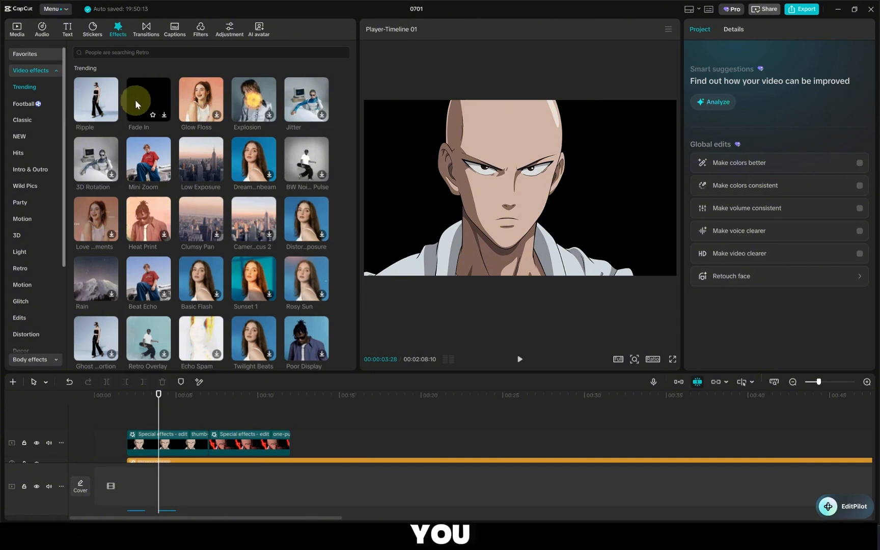
Replace Mini Zoom on the first clip with the Fade In video effect, preview it and select the clip
left_click(134, 440)
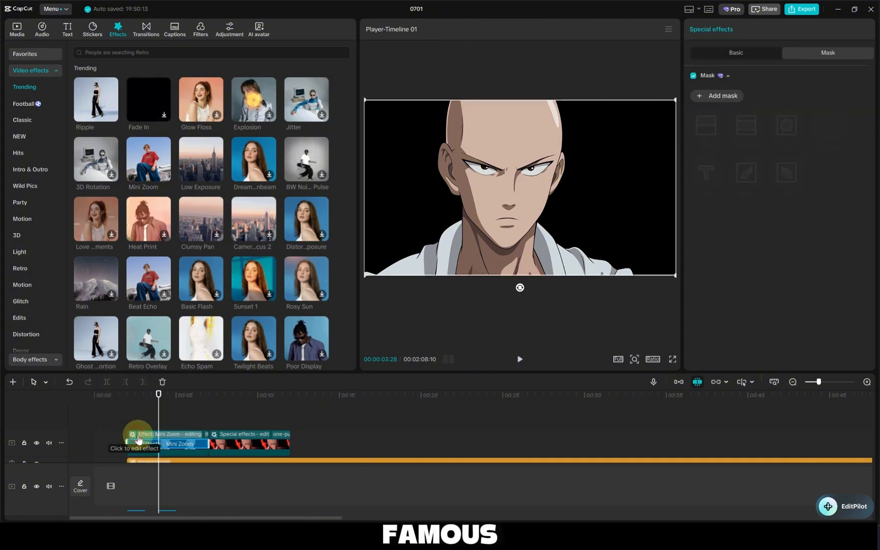
key("Delete")
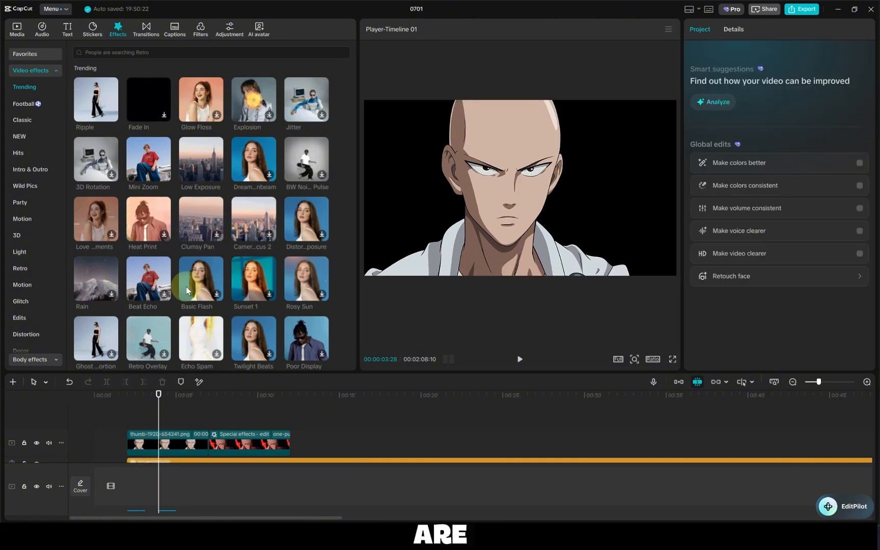
left_click_drag(145, 97, 130, 441)
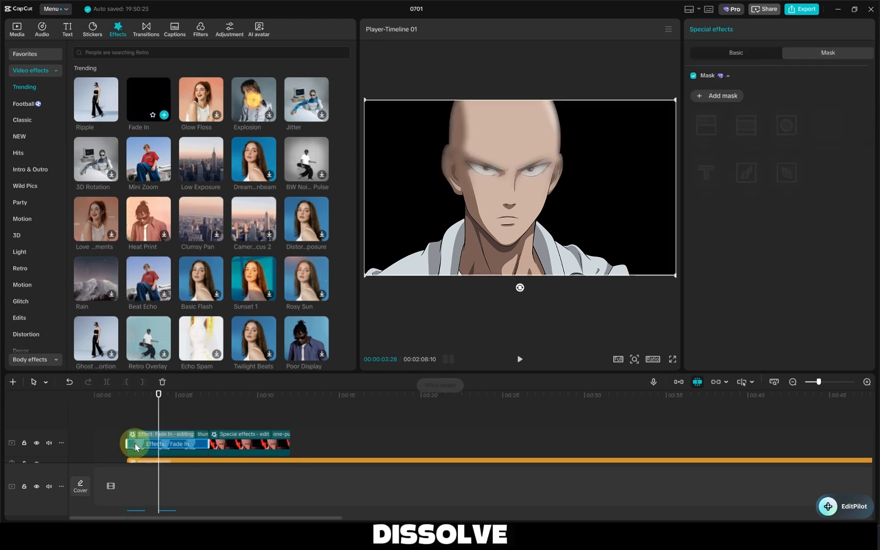
left_click(519, 359)
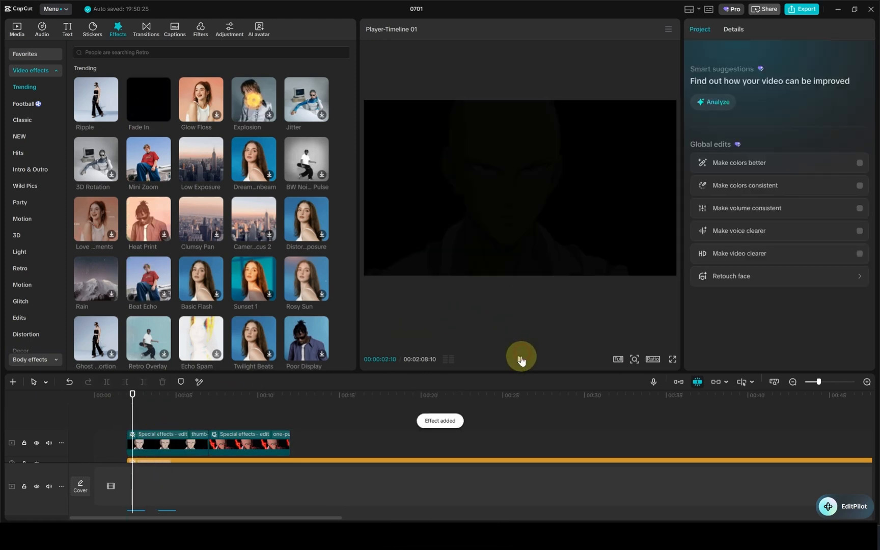
left_click(521, 360)
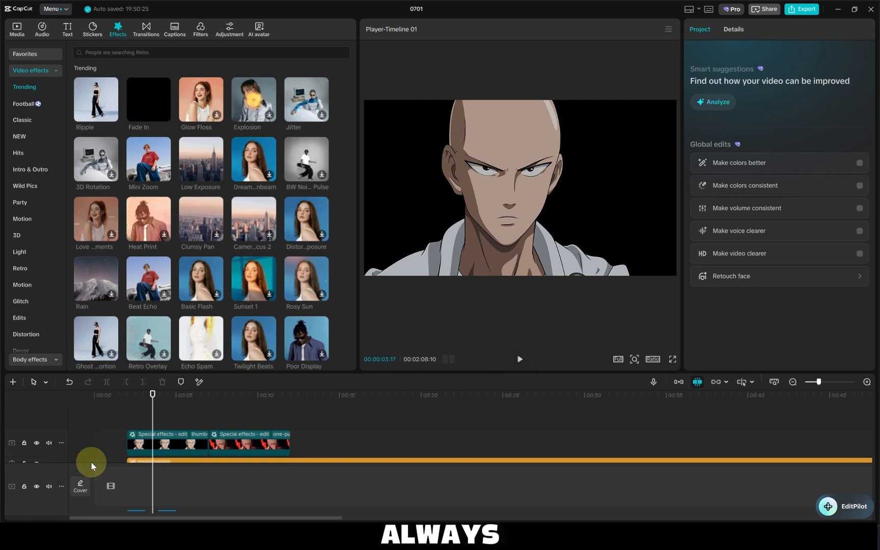
left_click(173, 443)
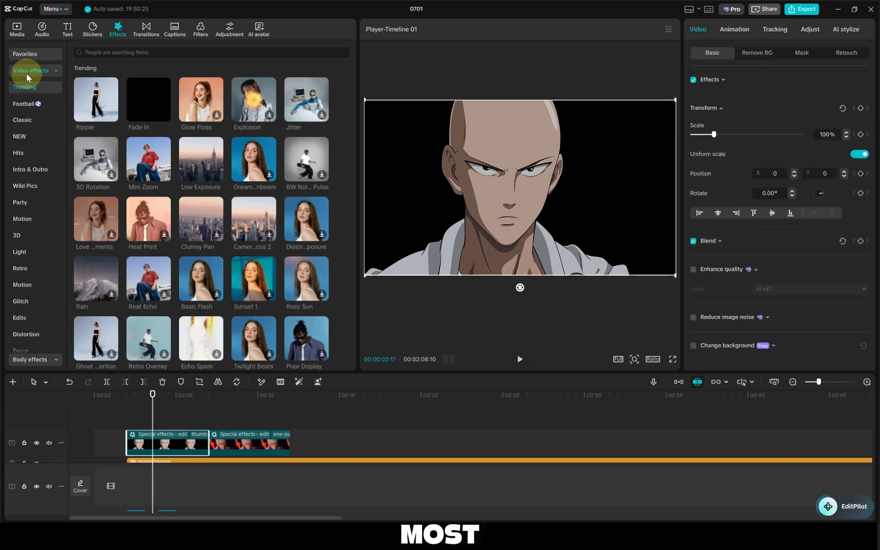